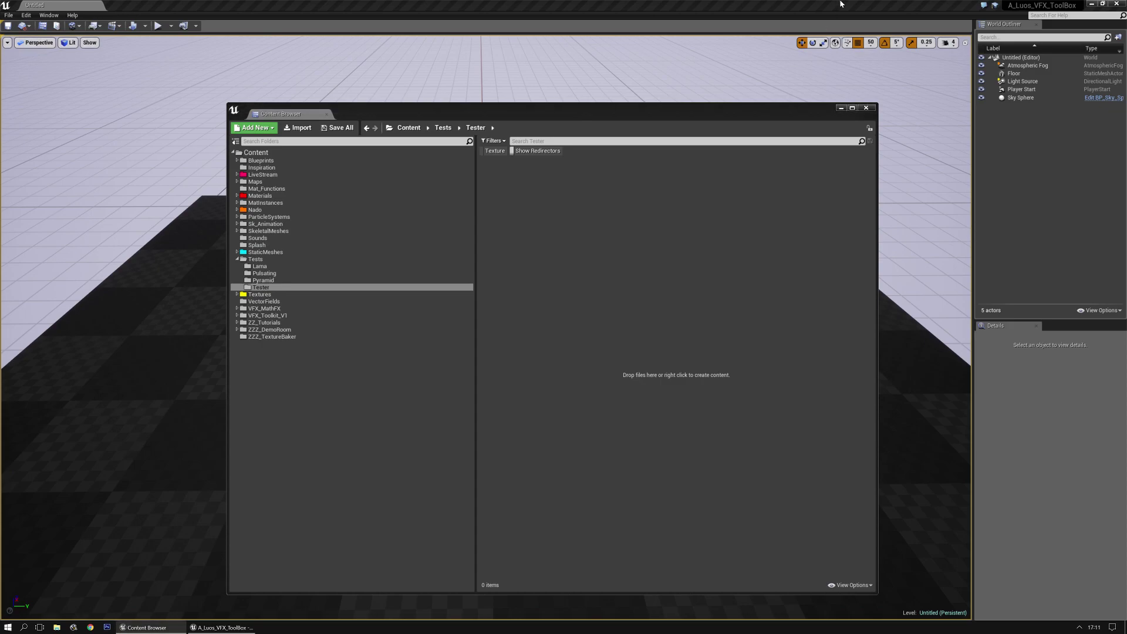
# Drag texture.png from the desktop into Content > Tests > Tester to import it.
pyautogui.moveTo(548, 4); pyautogui.dragTo(493, 21)
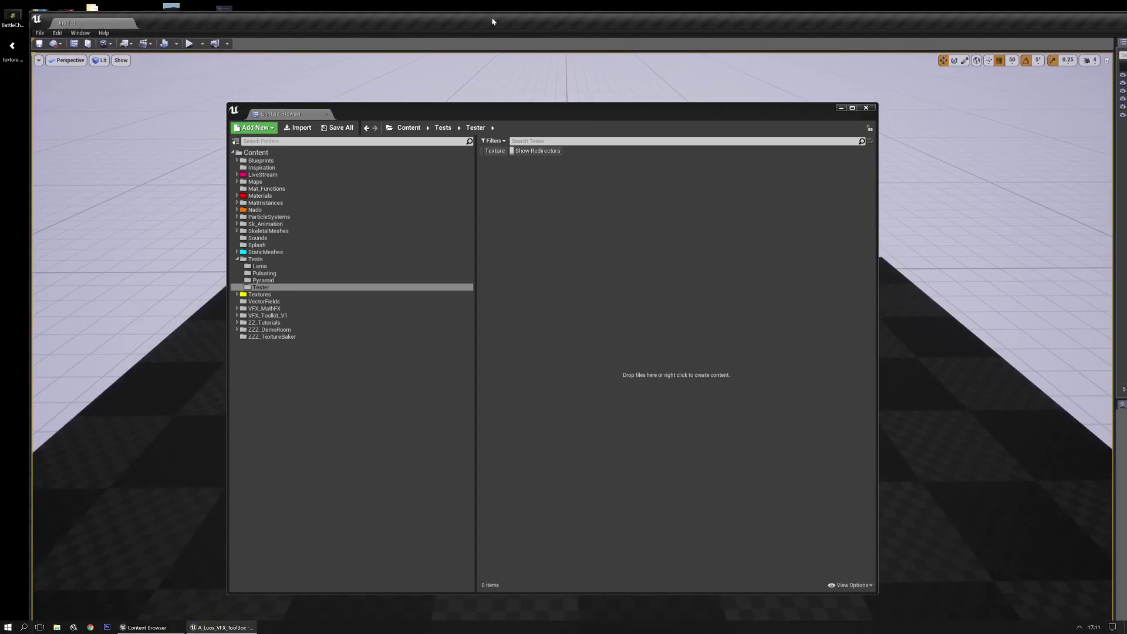
pyautogui.moveTo(41, 59); pyautogui.dragTo(553, 242)
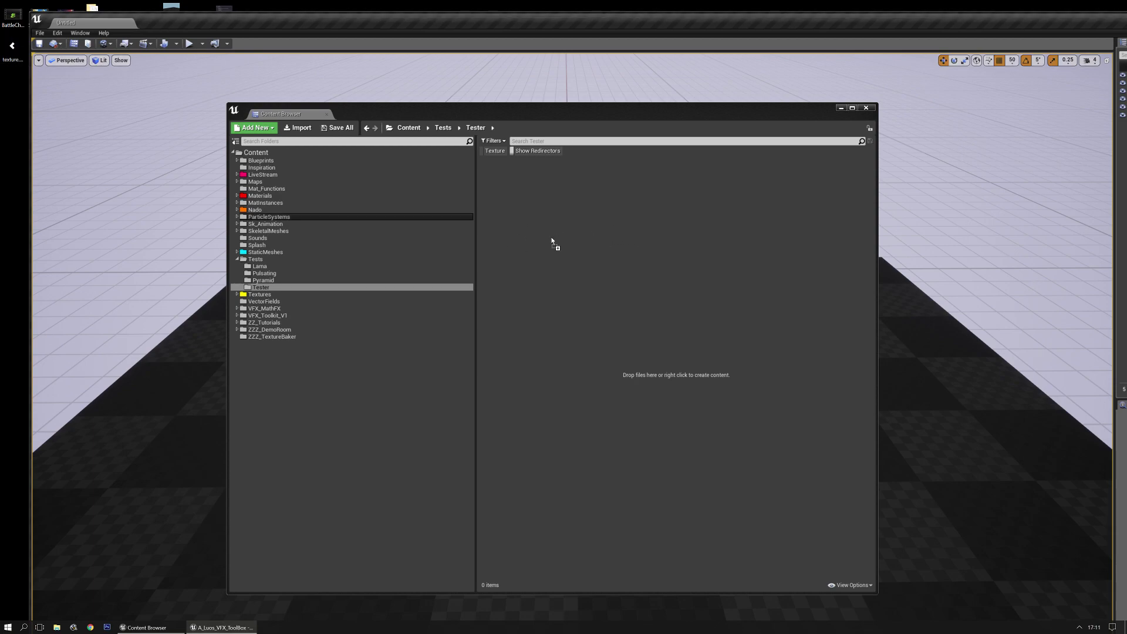
# Give the texture Alpha compression, 512 maximum texture size and the Effects texture group, then save.
pyautogui.doubleClick(601, 115)
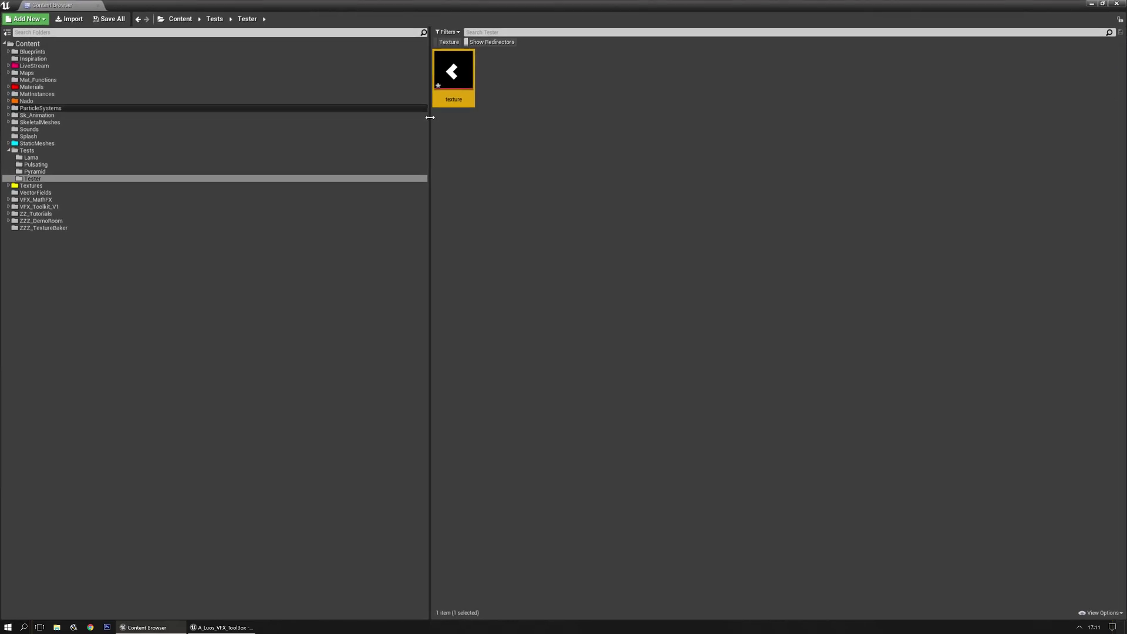
pyautogui.doubleClick(442, 76)
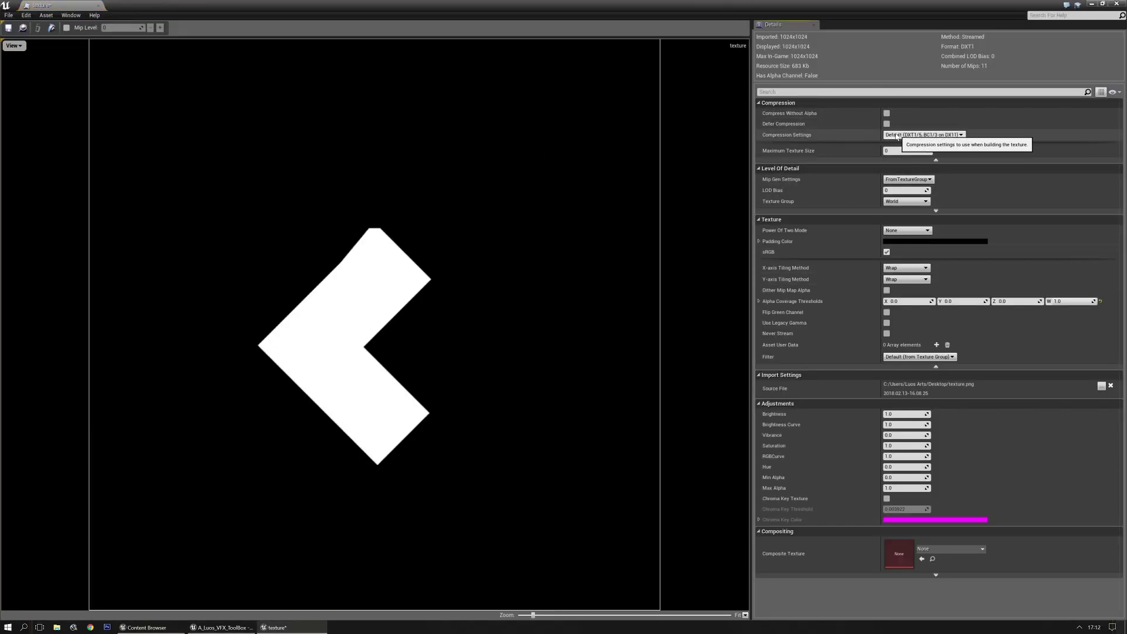
pyautogui.click(923, 135)
pyautogui.click(908, 188)
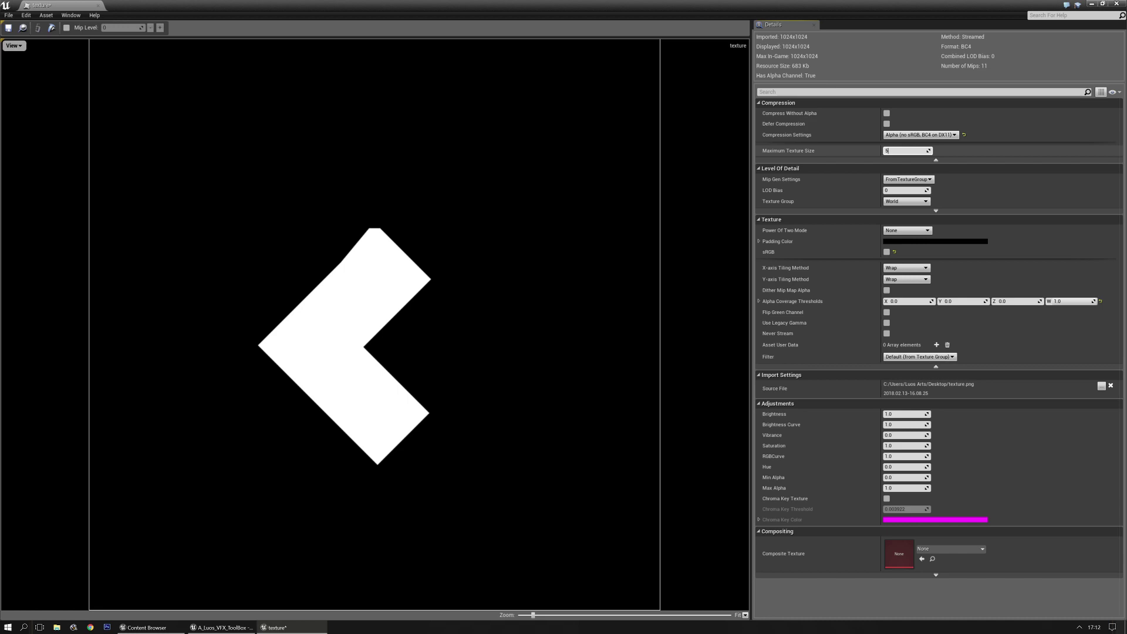
pyautogui.write('256')
pyautogui.press('Return')
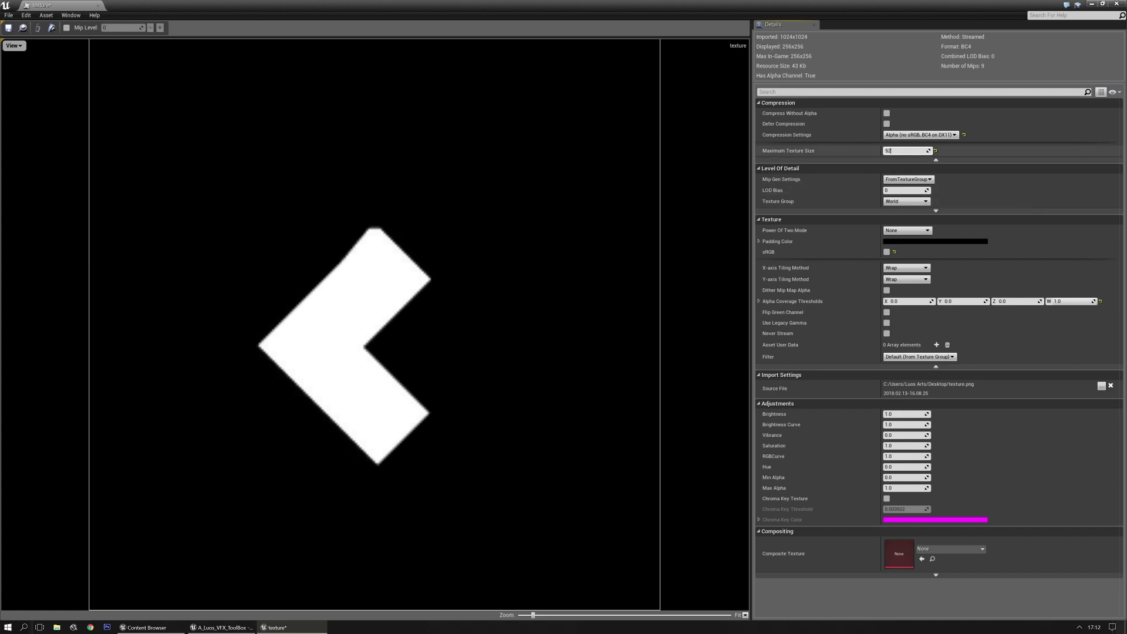
pyautogui.write('512')
pyautogui.press('Return')
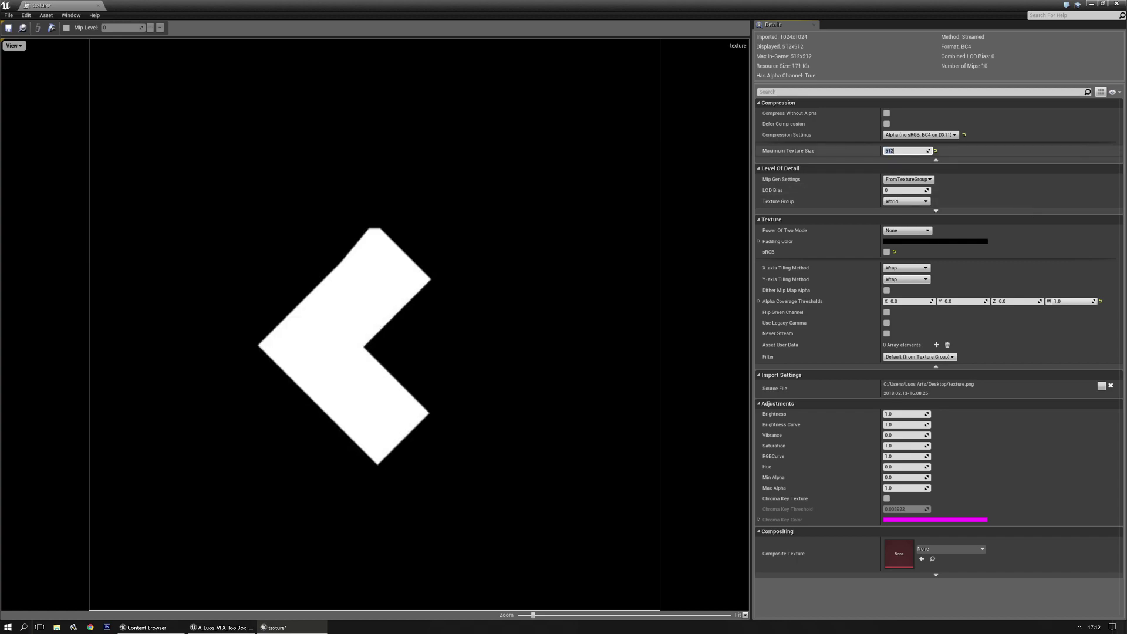
pyautogui.click(904, 202)
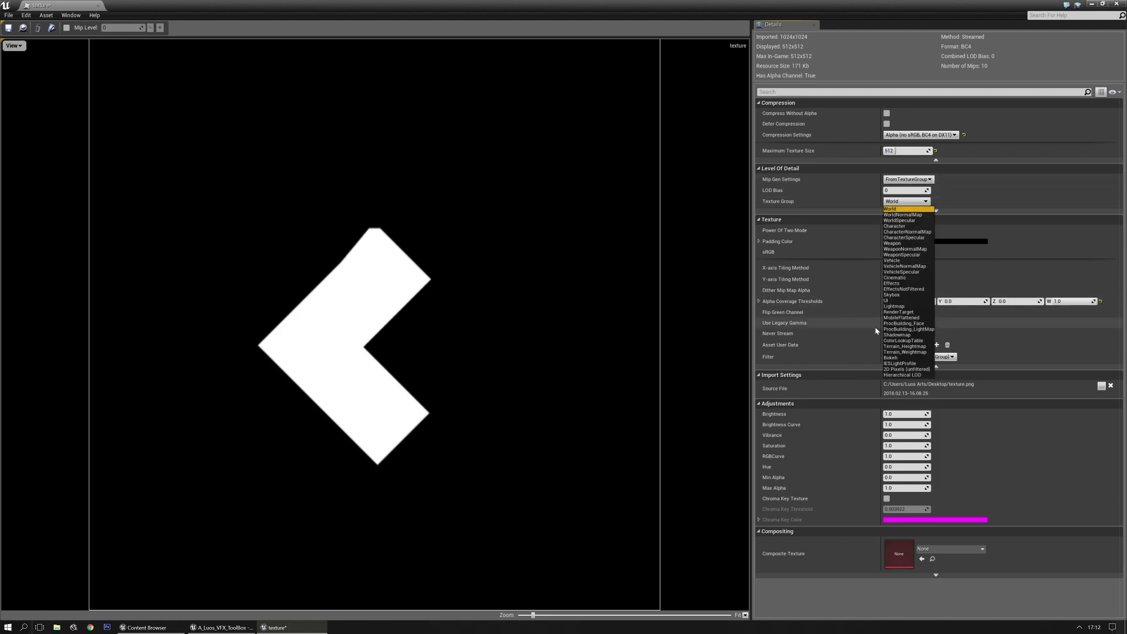
pyautogui.click(891, 283)
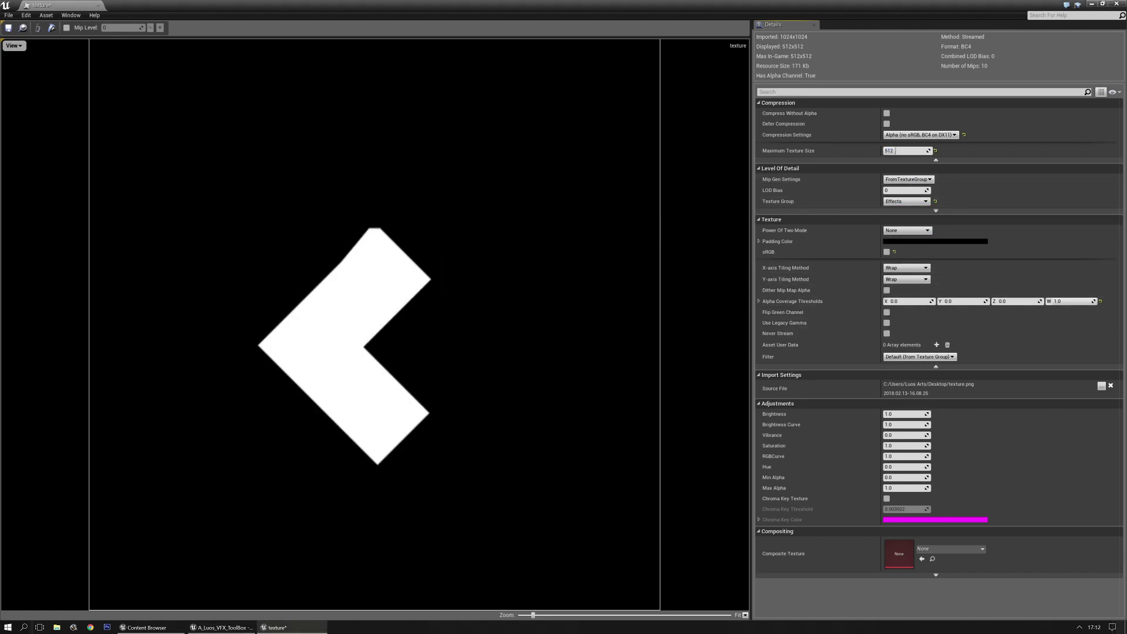
pyautogui.click(12, 32)
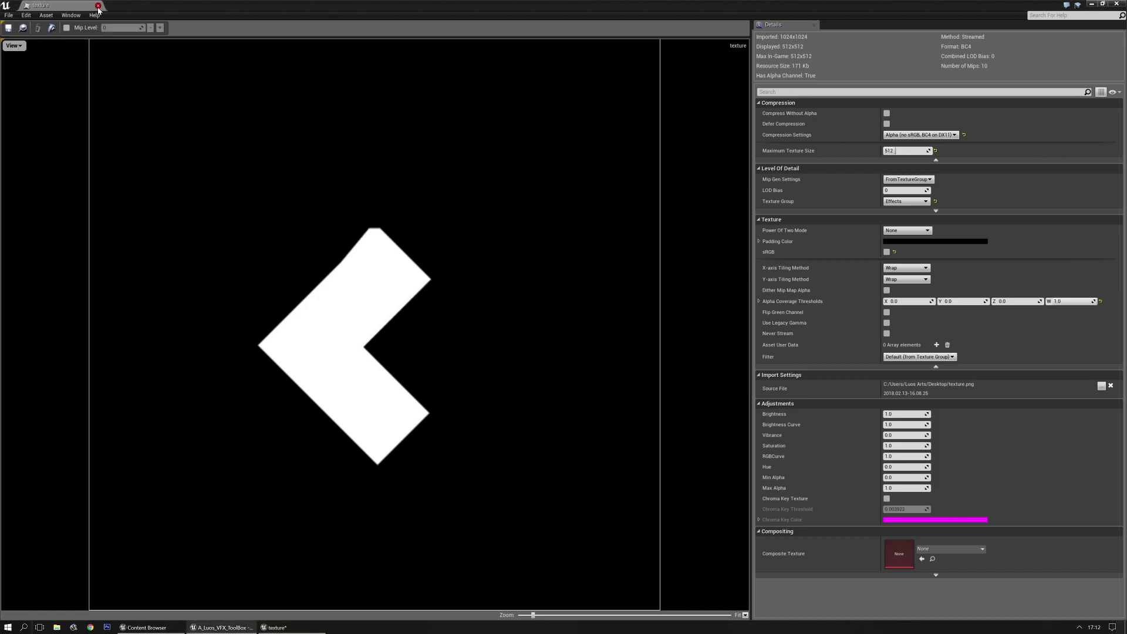
# Create a new material in Tester, name it M_CutoutMat, and open it in the material editor.
pyautogui.click(98, 6)
pyautogui.rightClick(524, 108)
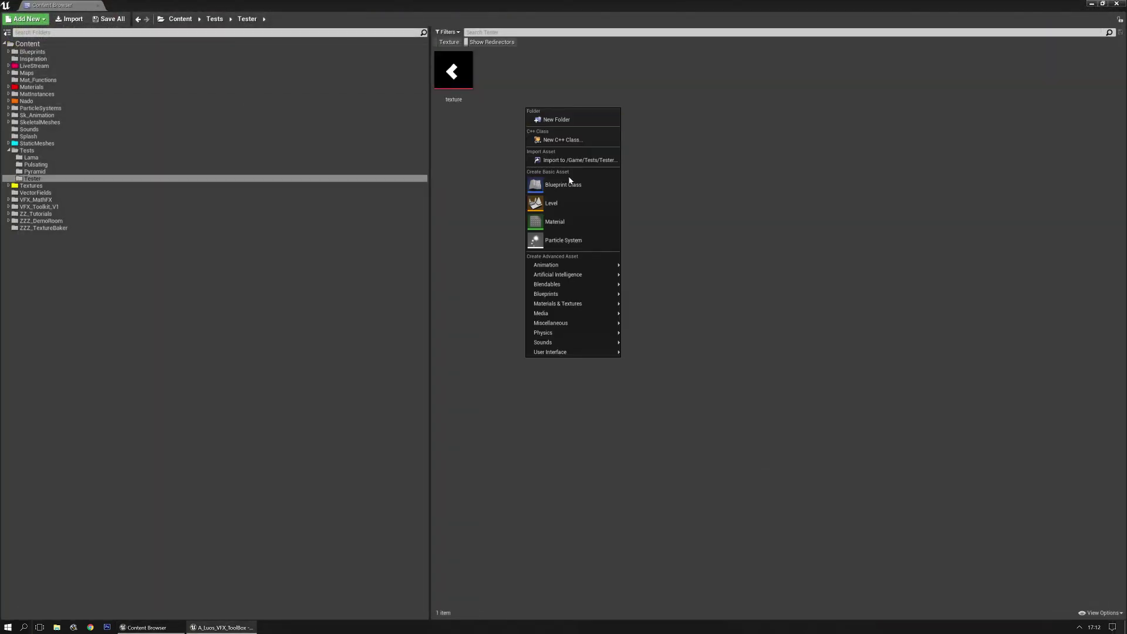
pyautogui.click(564, 223)
pyautogui.write('Cu')
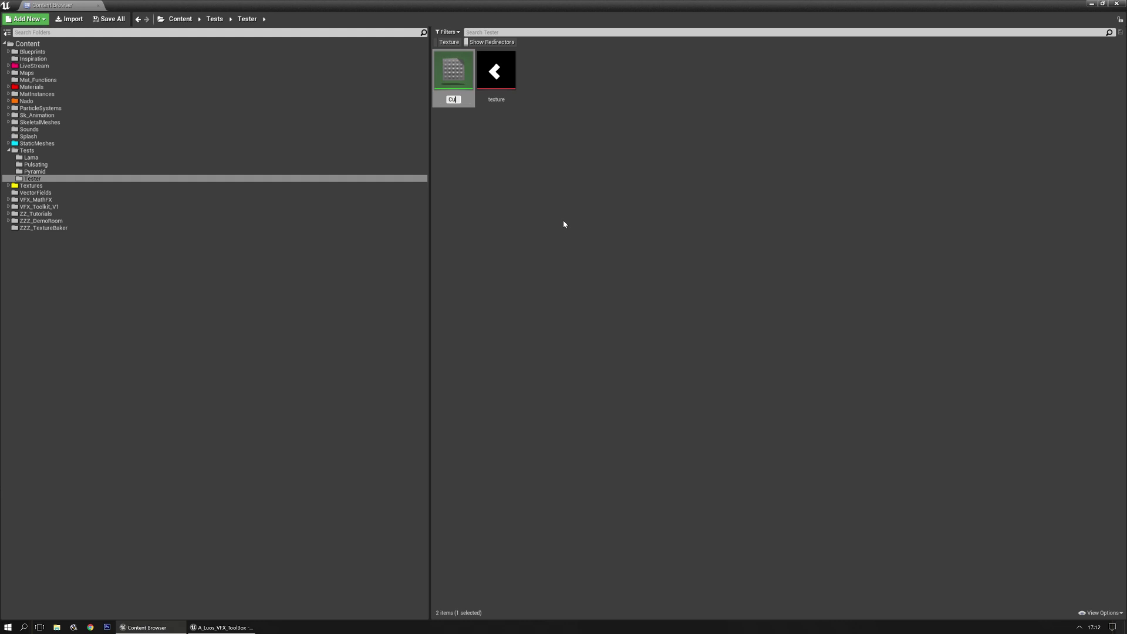
pyautogui.write('toutMat')
pyautogui.press('Return')
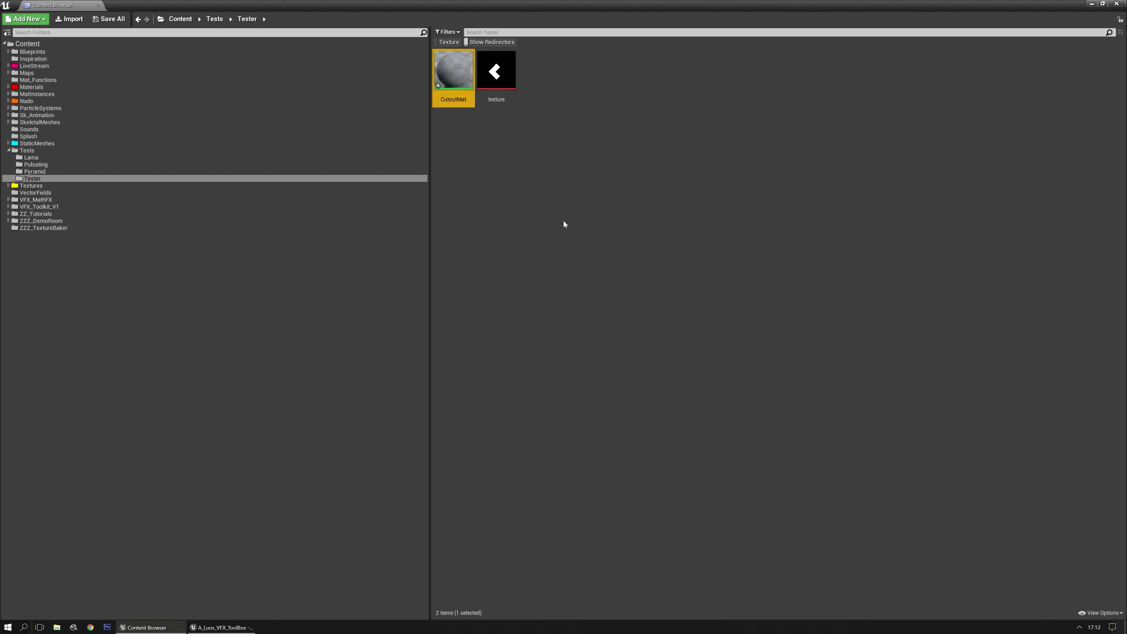
pyautogui.press('F2')
pyautogui.press('Home')
pyautogui.write('M_')
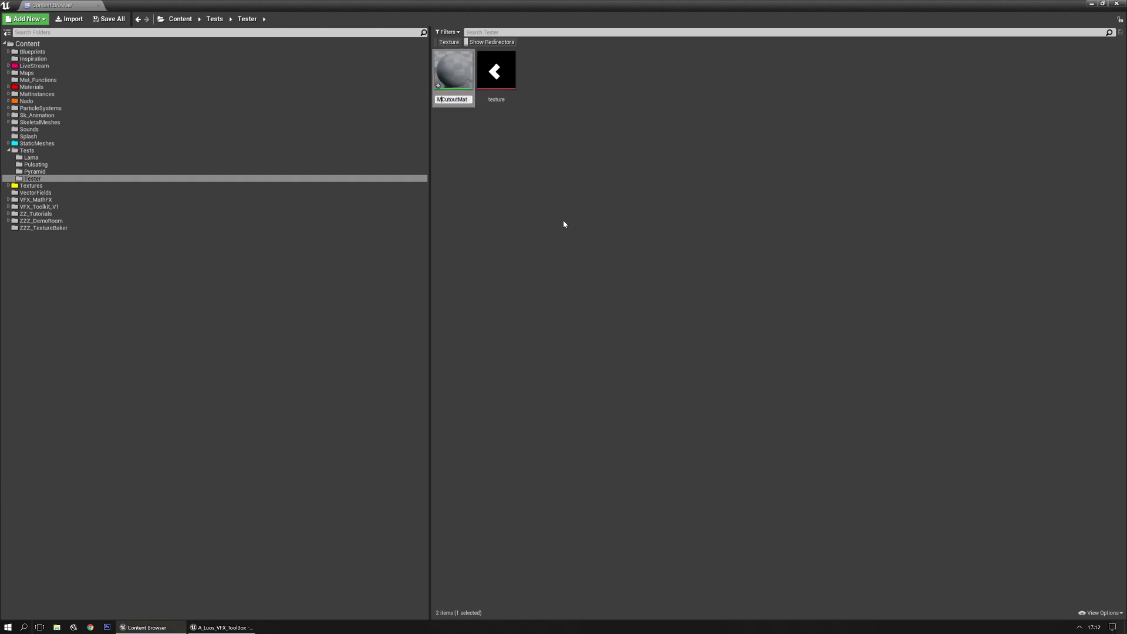
pyautogui.press('Return')
pyautogui.doubleClick(445, 74)
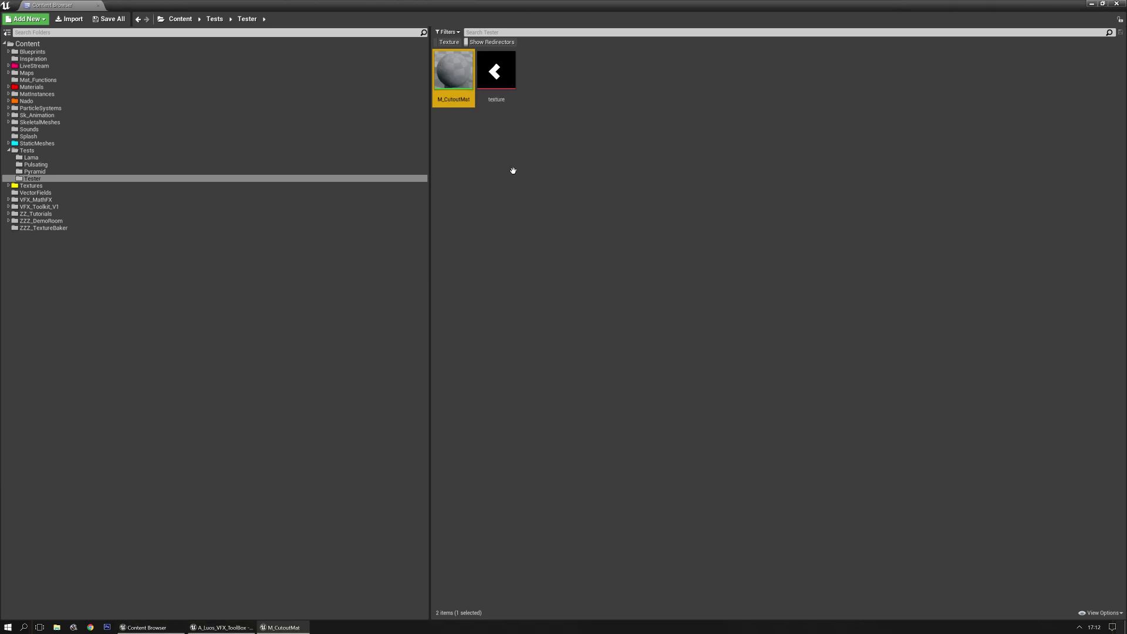
pyautogui.hotkey('alt', 'Tab')
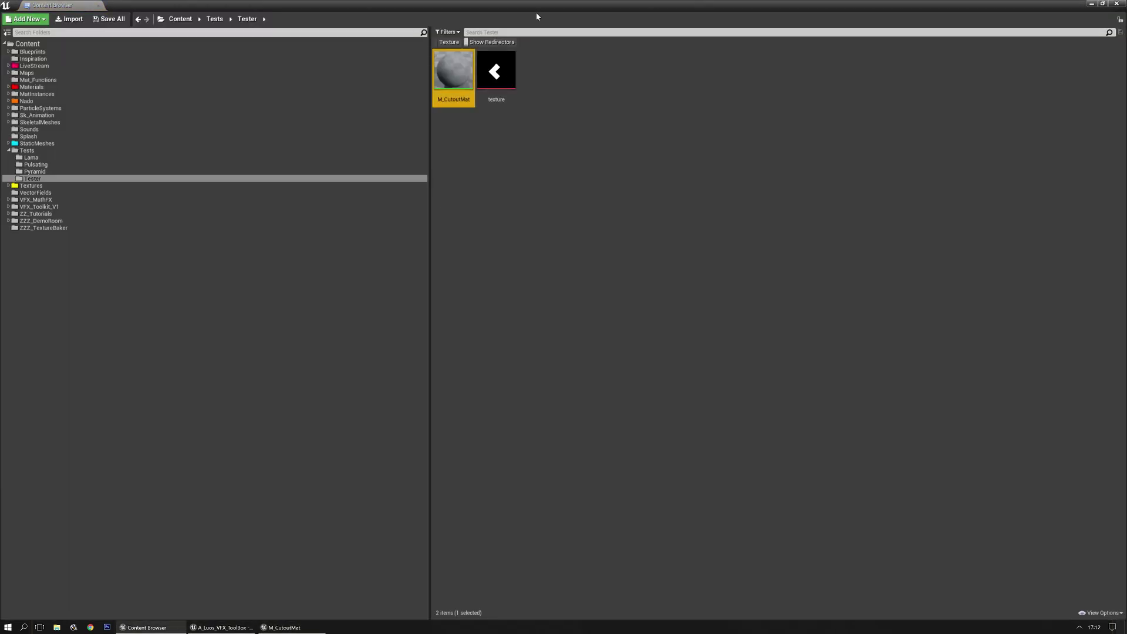
# Add the texture as a Texture Sample node and set the material to Masked, Unlit.
pyautogui.moveTo(536, 17); pyautogui.dragTo(413, 376)
pyautogui.moveTo(405, 422); pyautogui.dragTo(502, 251)
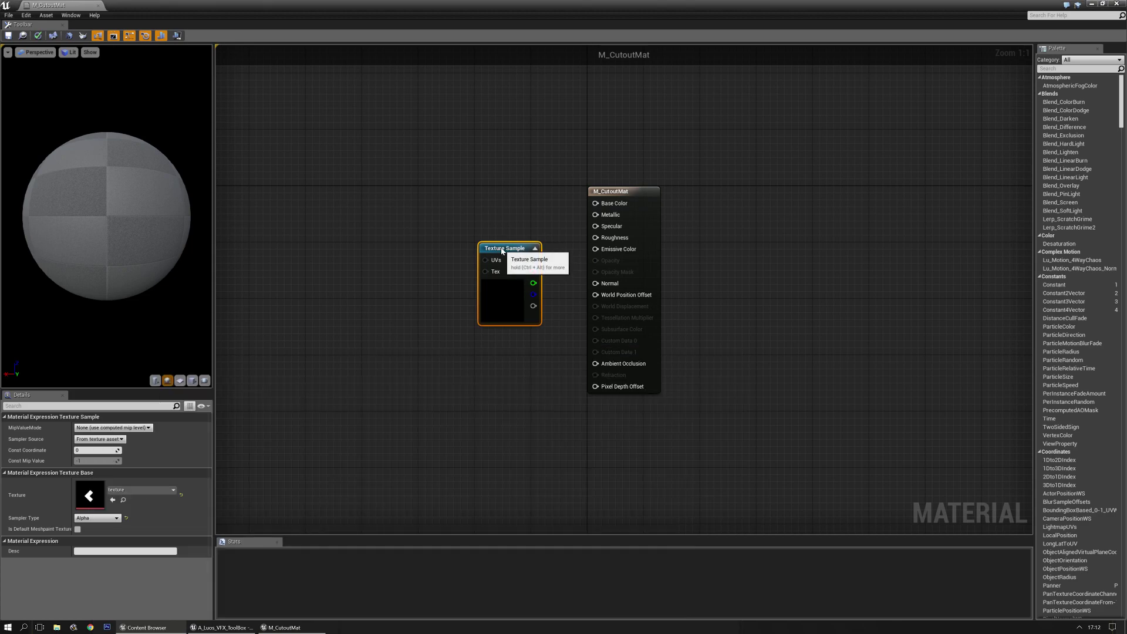
pyautogui.click(368, 387)
pyautogui.click(94, 487)
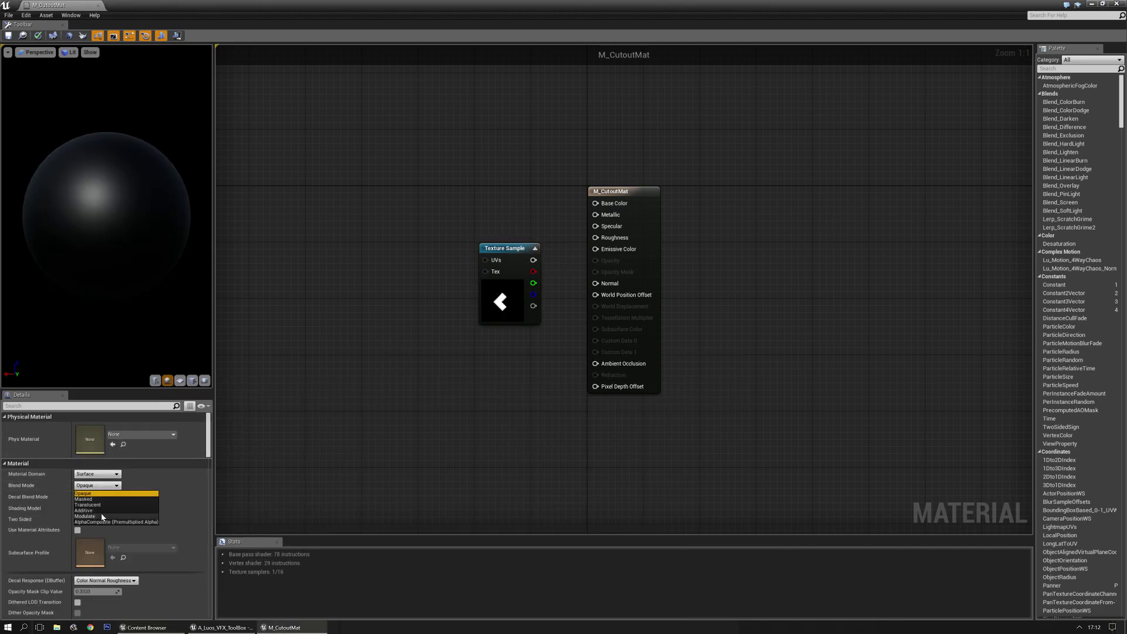
pyautogui.click(103, 499)
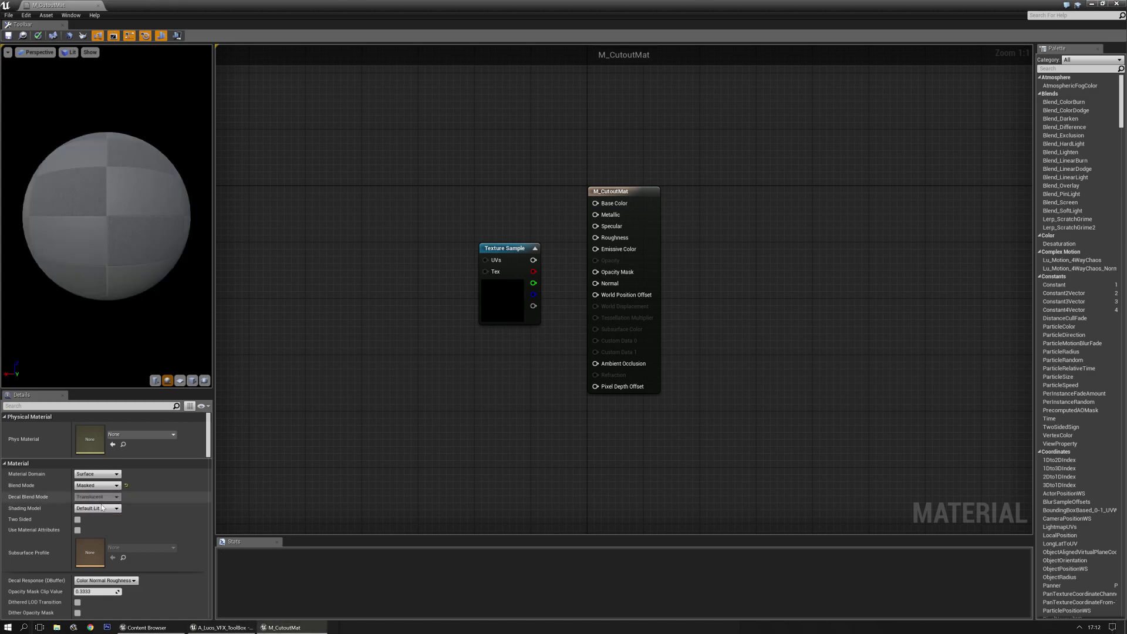
pyautogui.click(108, 506)
pyautogui.click(89, 516)
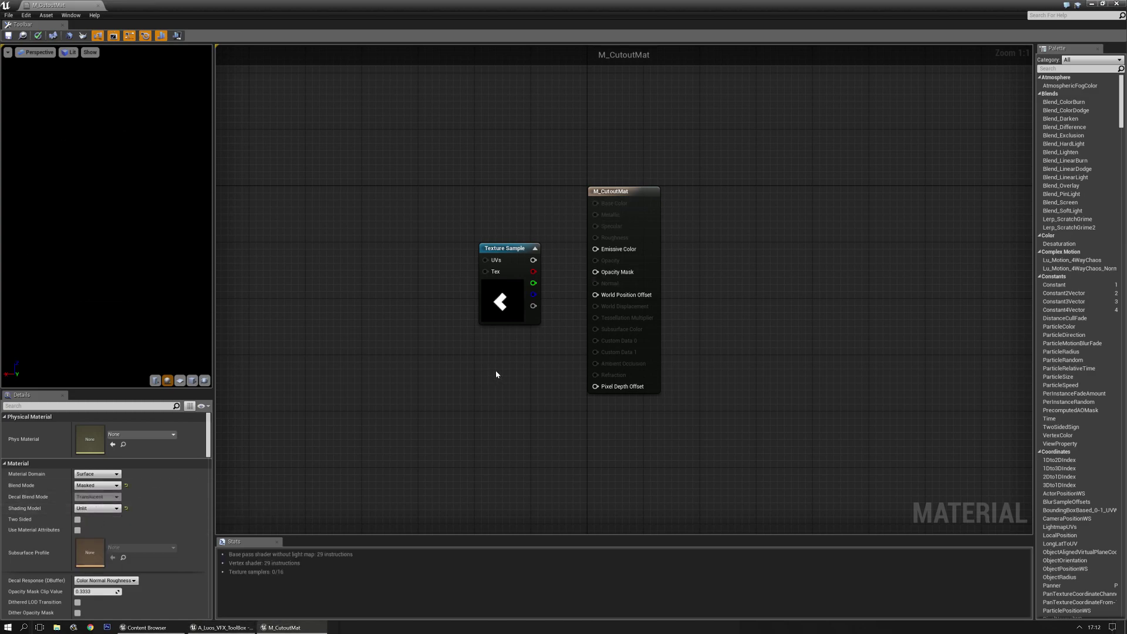
# Wire the texture's red channel into Emissive Color, preview it on a plane, and save.
pyautogui.moveTo(519, 253); pyautogui.dragTo(479, 224)
pyautogui.click(531, 189)
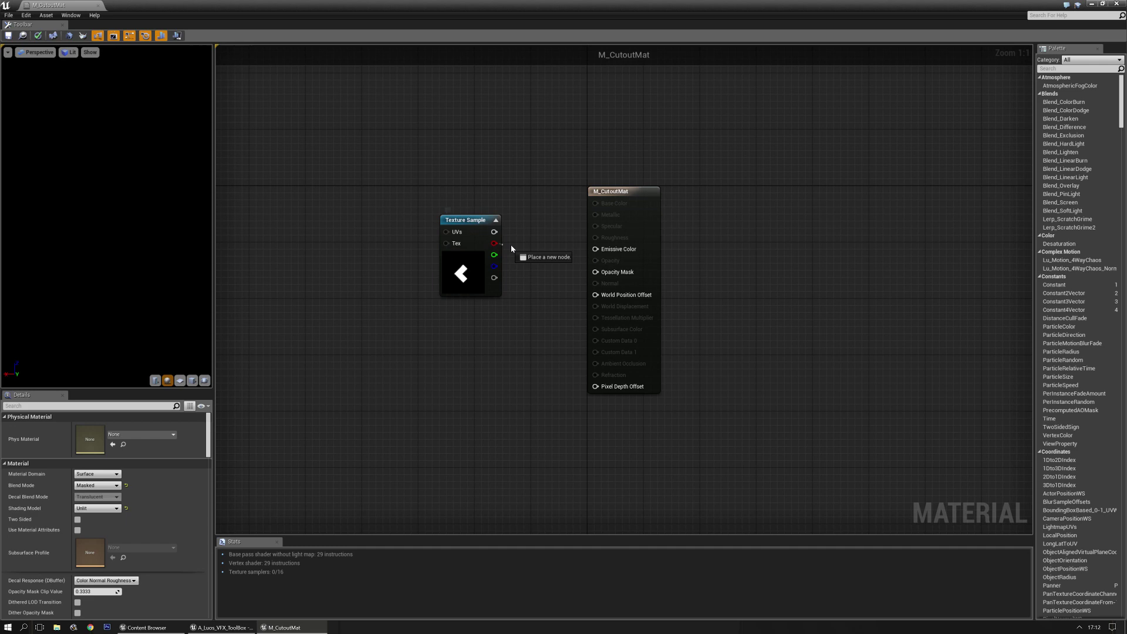
pyautogui.moveTo(591, 252); pyautogui.dragTo(599, 273)
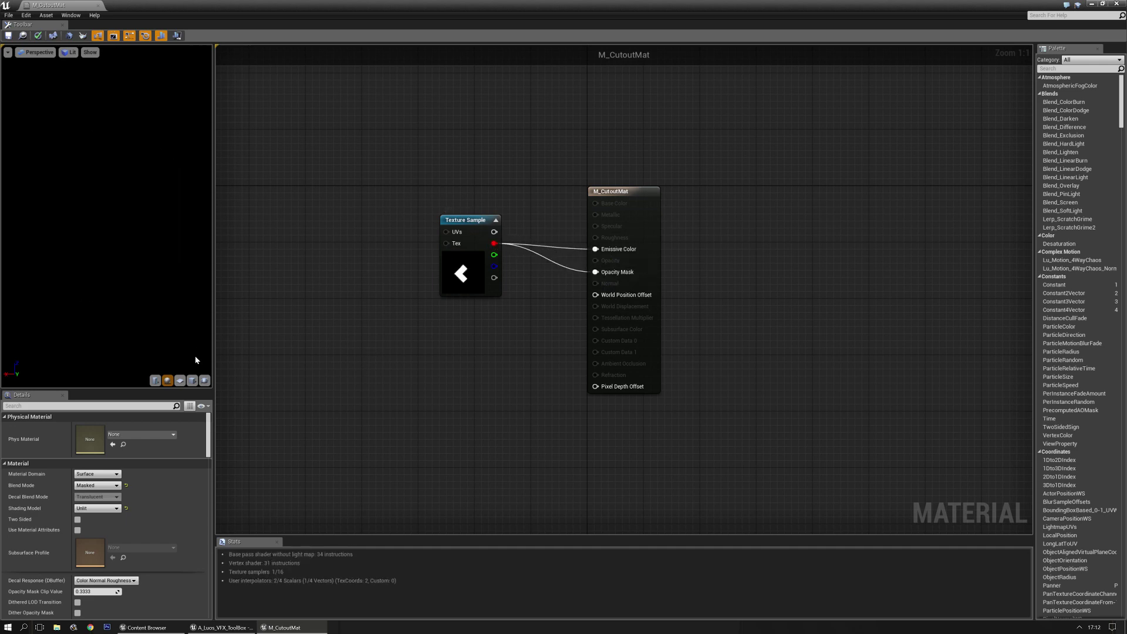
pyautogui.click(180, 380)
pyautogui.moveTo(106, 234); pyautogui.dragTo(47, 73)
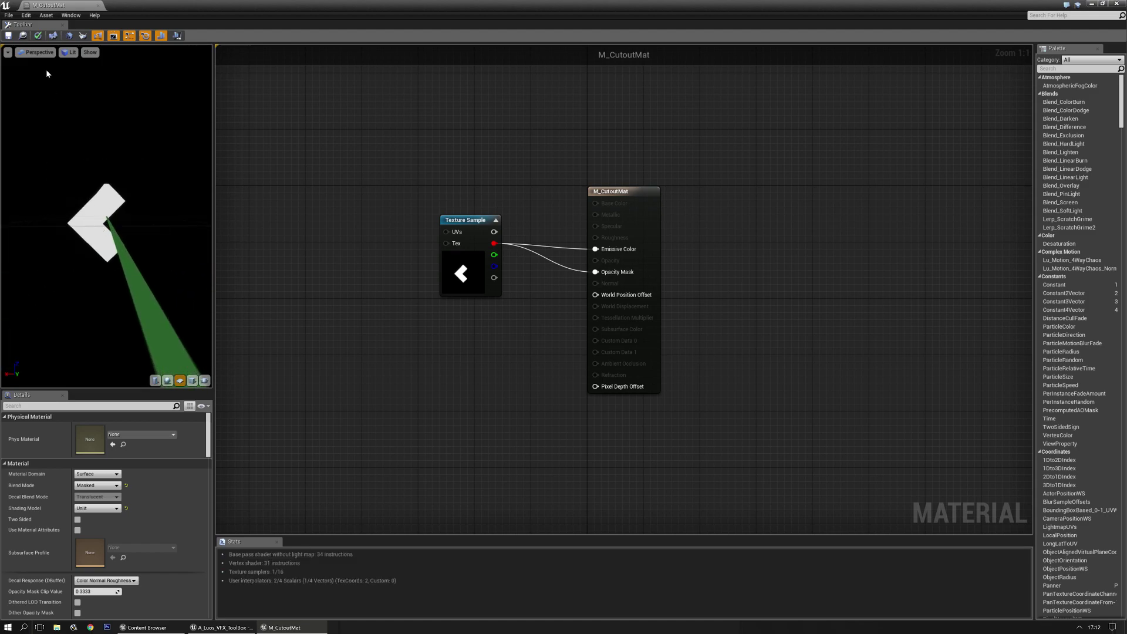
pyautogui.click(101, 7)
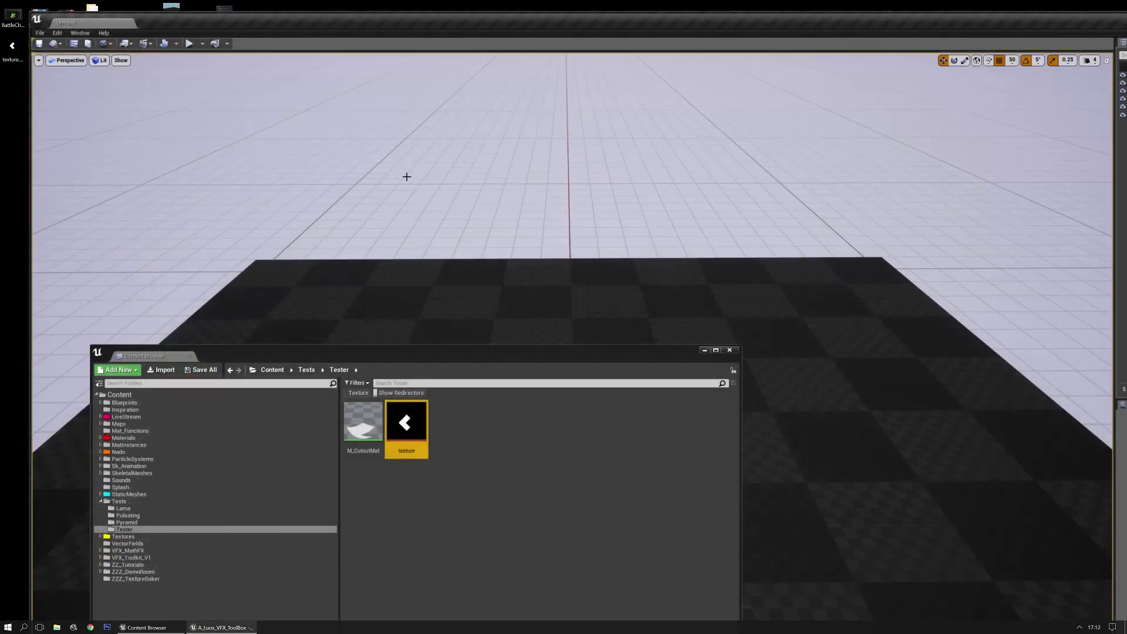
# Create a Particle System asset named Par_Cutout in Tester and open it in Cascade.
pyautogui.rightClick(505, 415)
pyautogui.click(539, 302)
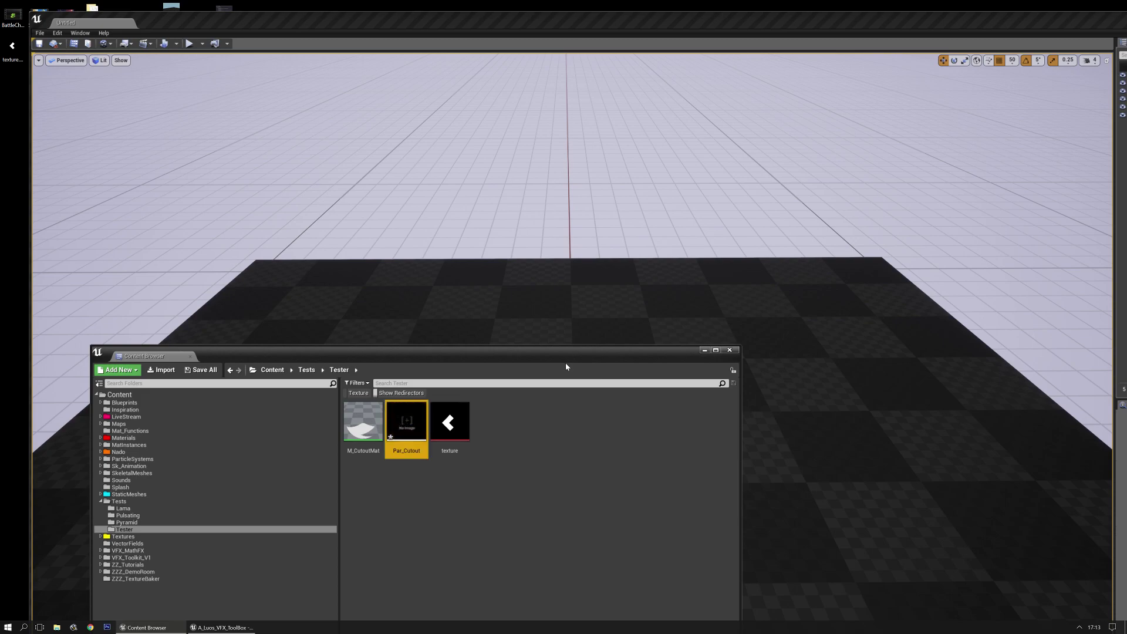
pyautogui.doubleClick(415, 415)
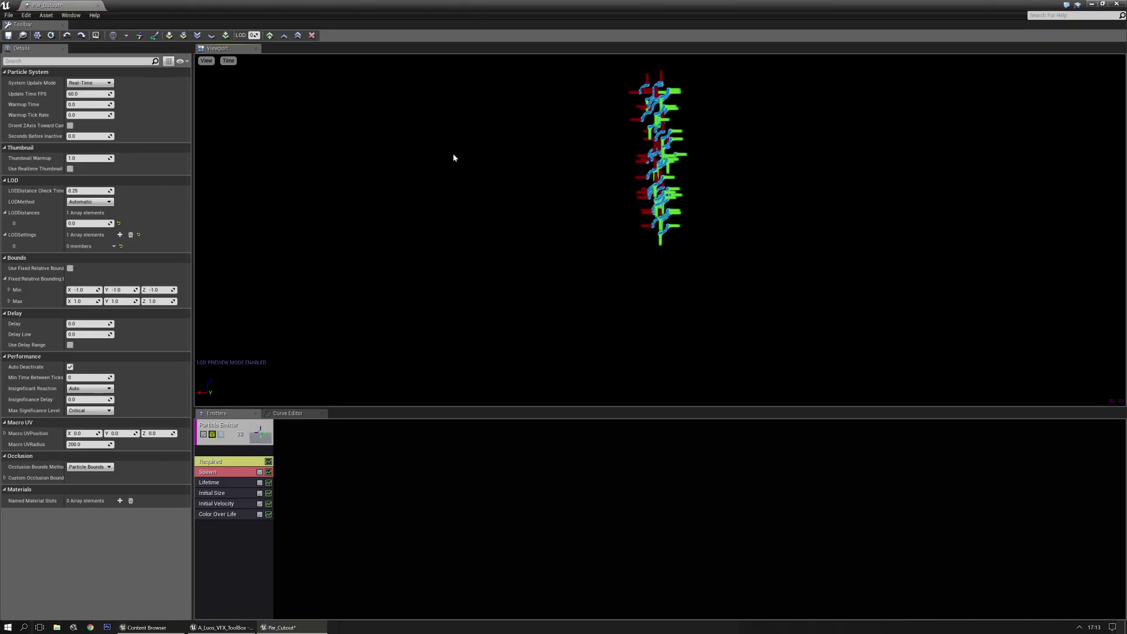
# Assign M_CutoutMat as the Required module's material and switch the preview to Wireframe view mode.
pyautogui.hotkey('ctrl', 'b')
pyautogui.click(362, 426)
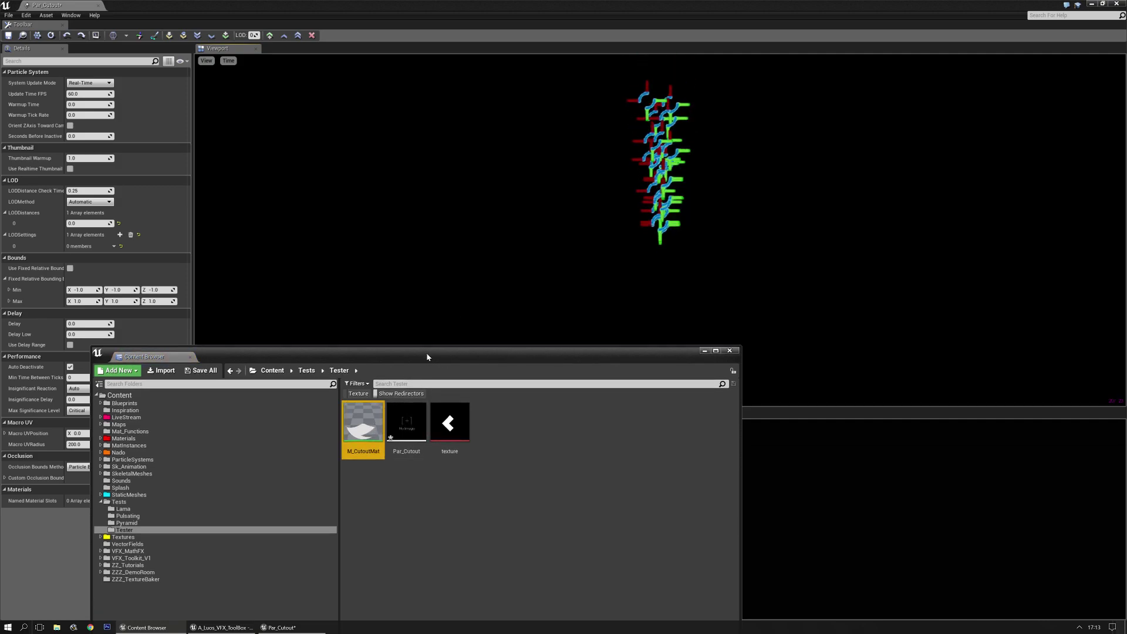
pyautogui.moveTo(426, 360); pyautogui.dragTo(926, 433)
pyautogui.click(239, 462)
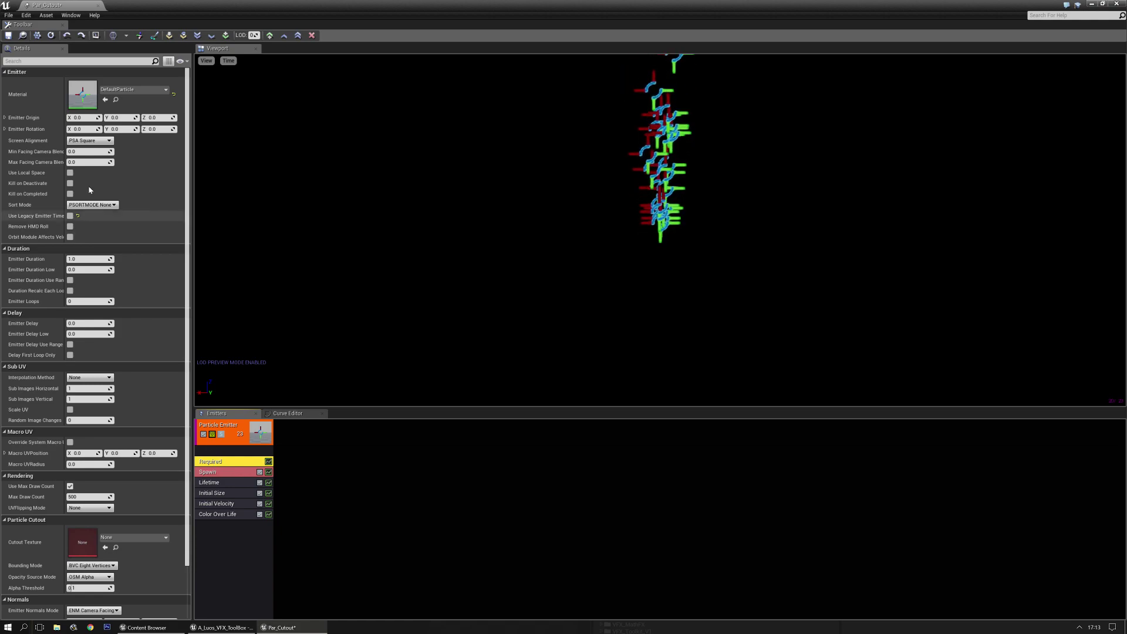
pyautogui.click(105, 99)
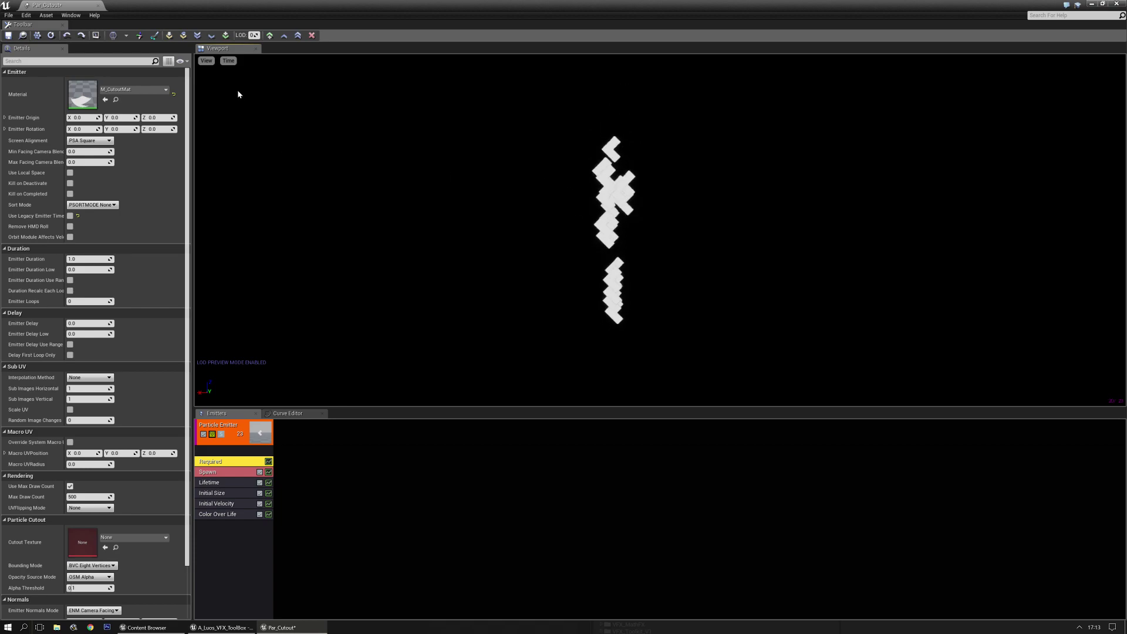
pyautogui.click(206, 60)
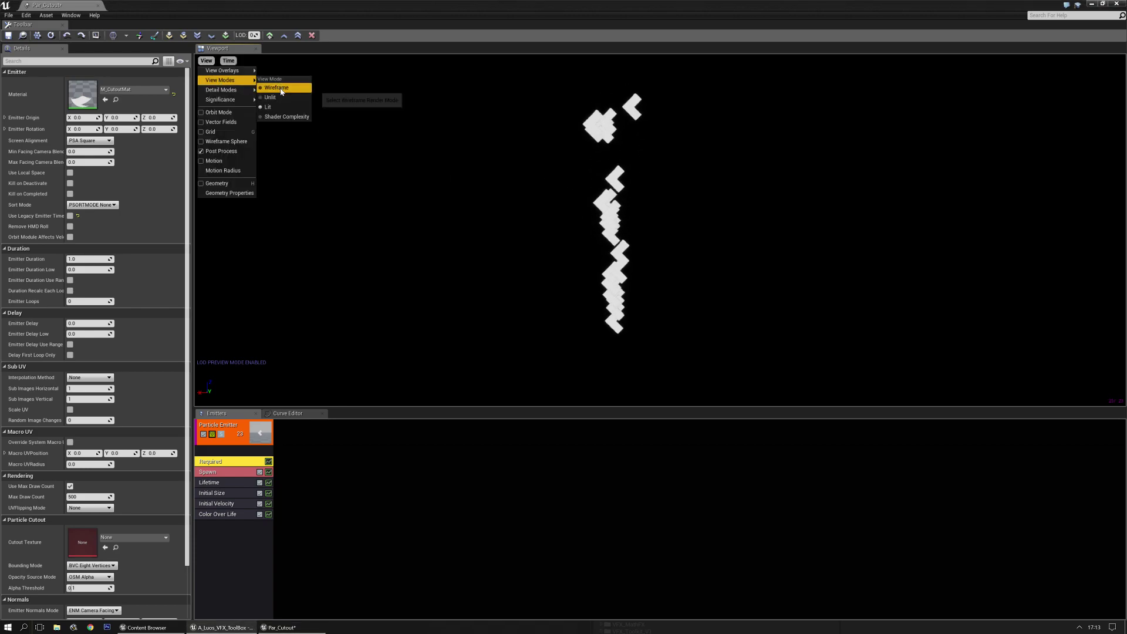
pyautogui.click(280, 88)
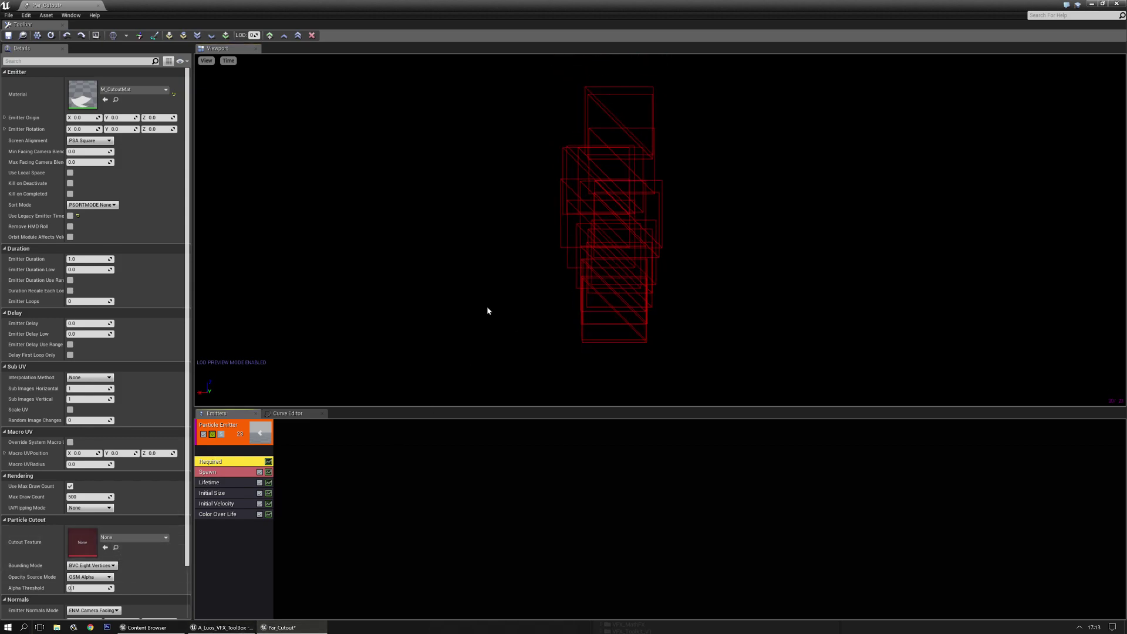
# Set the texture as the Required module's Cutout Texture, with OSM Red Channel as opacity source.
pyautogui.click(147, 627)
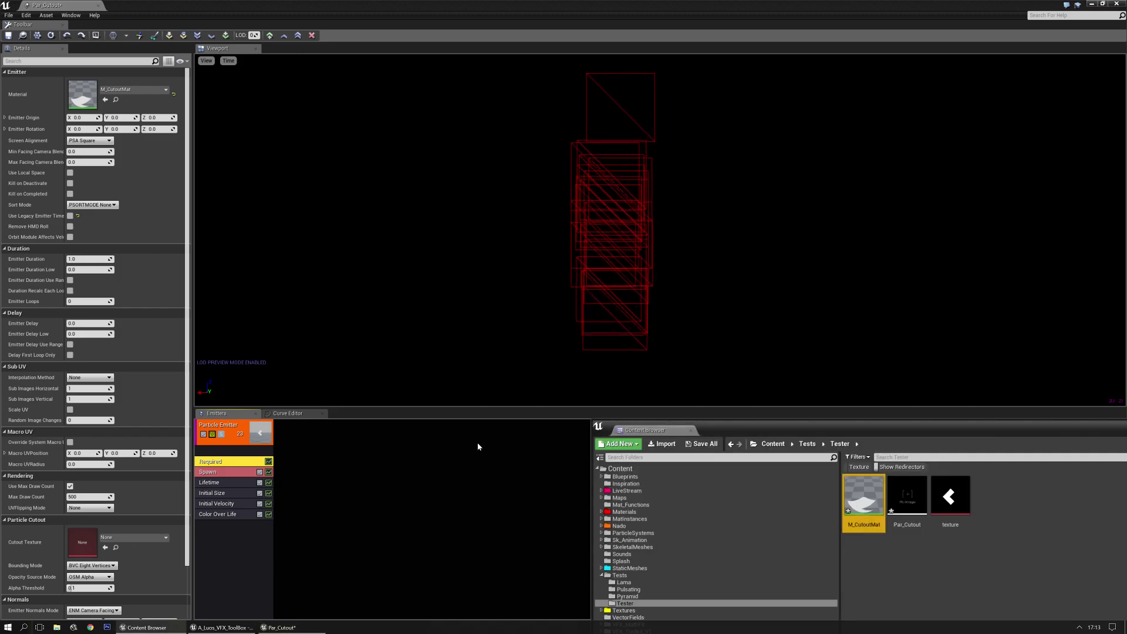
pyautogui.click(106, 547)
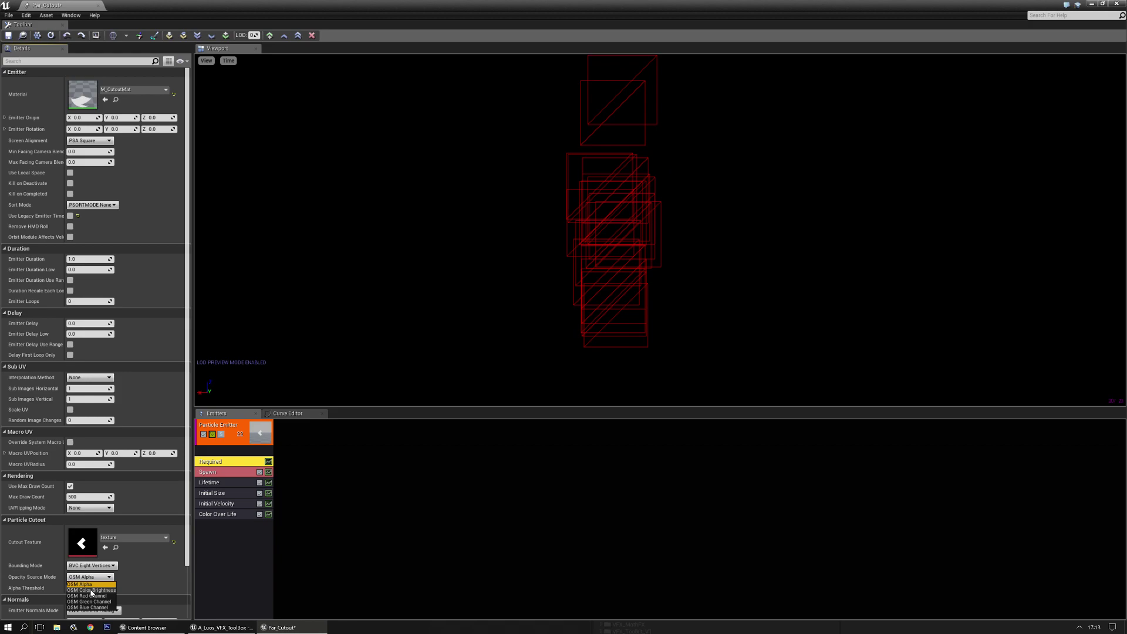
pyautogui.click(92, 590)
pyautogui.click(94, 584)
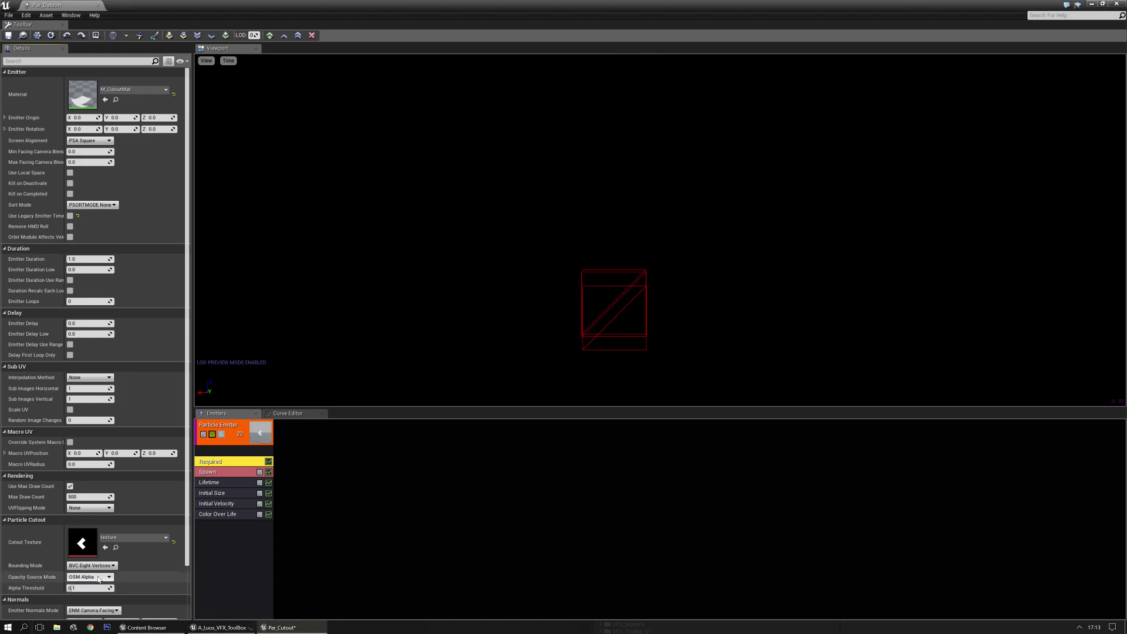
pyautogui.click(91, 597)
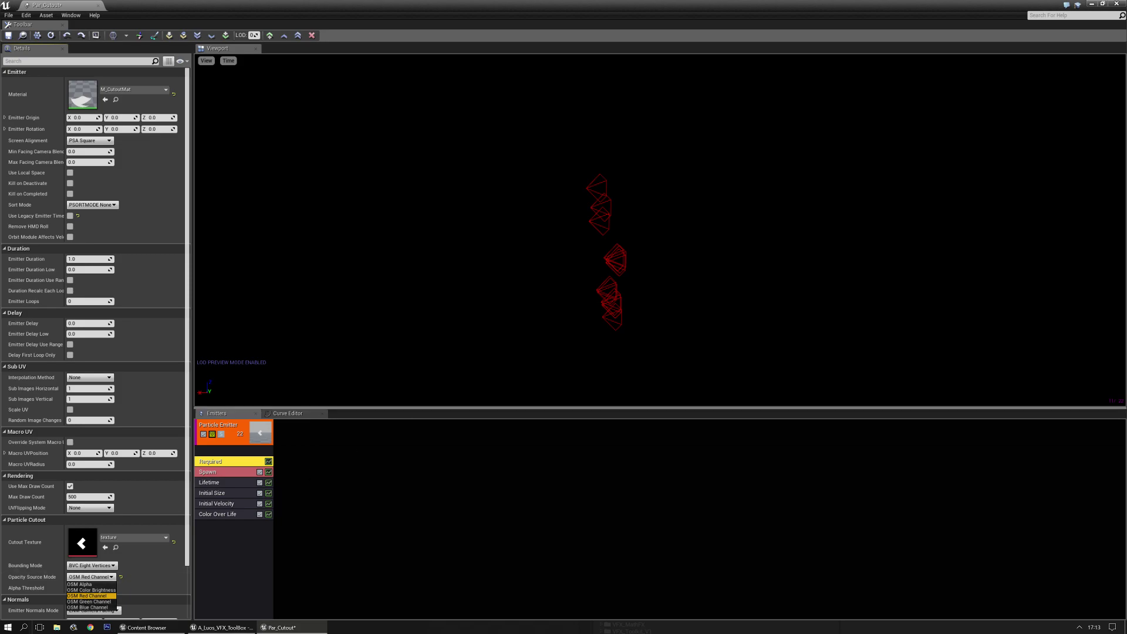
pyautogui.moveTo(500, 317); pyautogui.dragTo(500, 293, button='right')
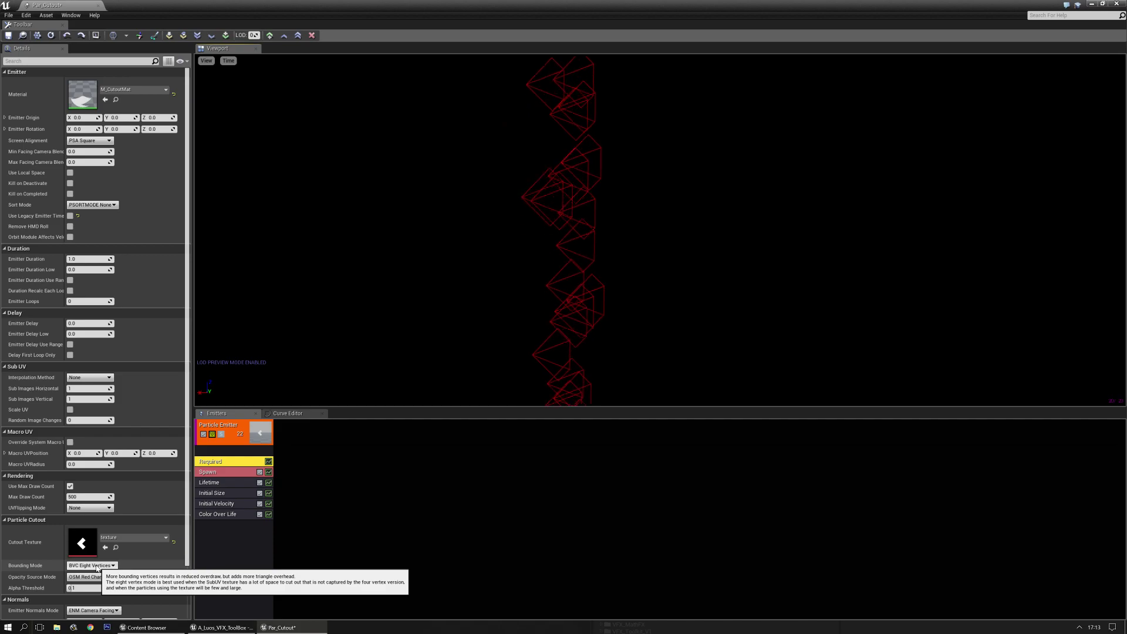
pyautogui.click(93, 577)
pyautogui.click(87, 585)
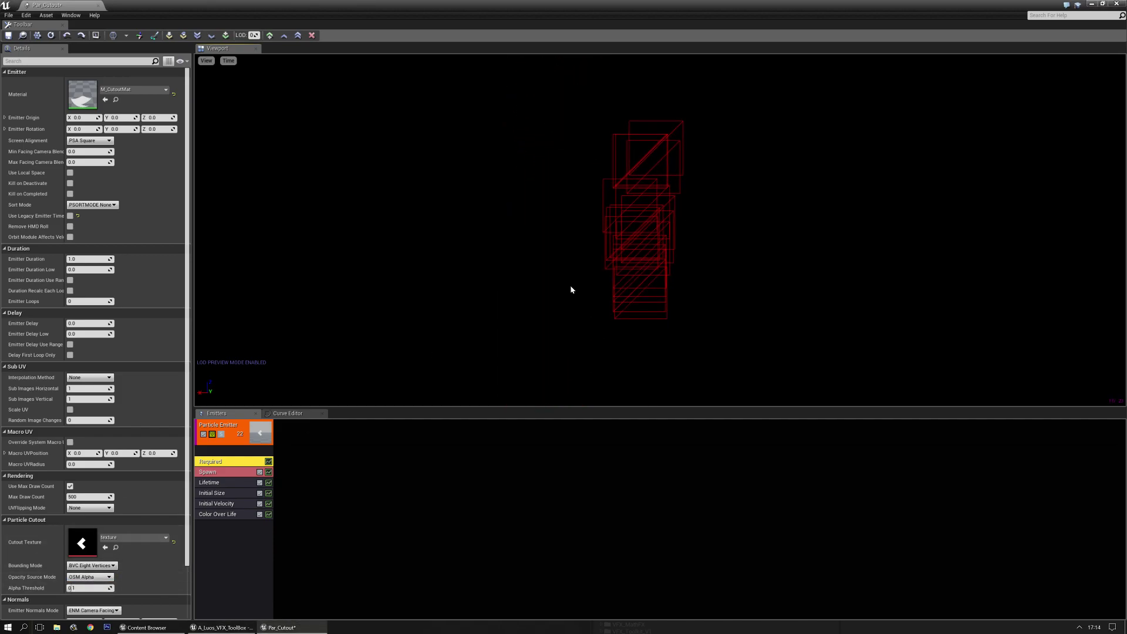
pyautogui.click(82, 577)
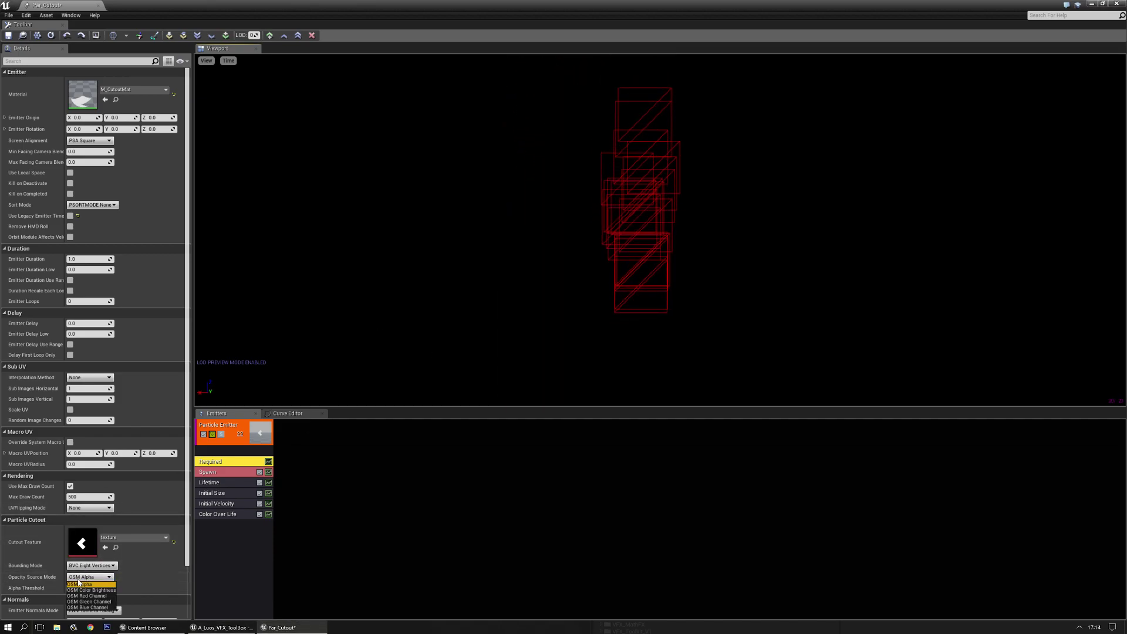
pyautogui.click(104, 595)
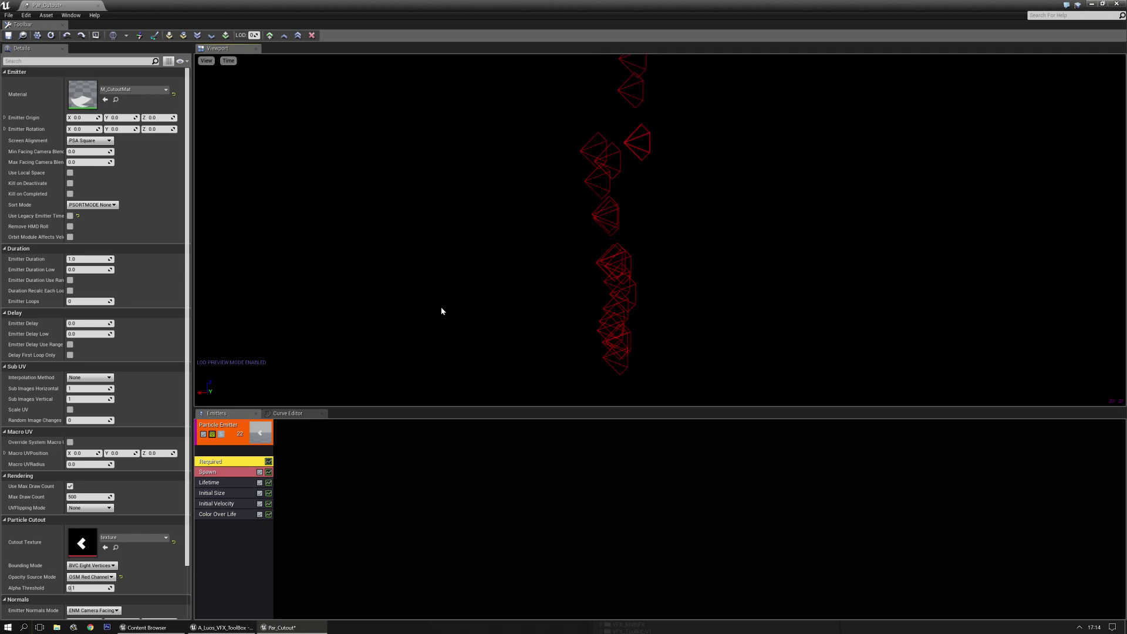
pyautogui.click(102, 565)
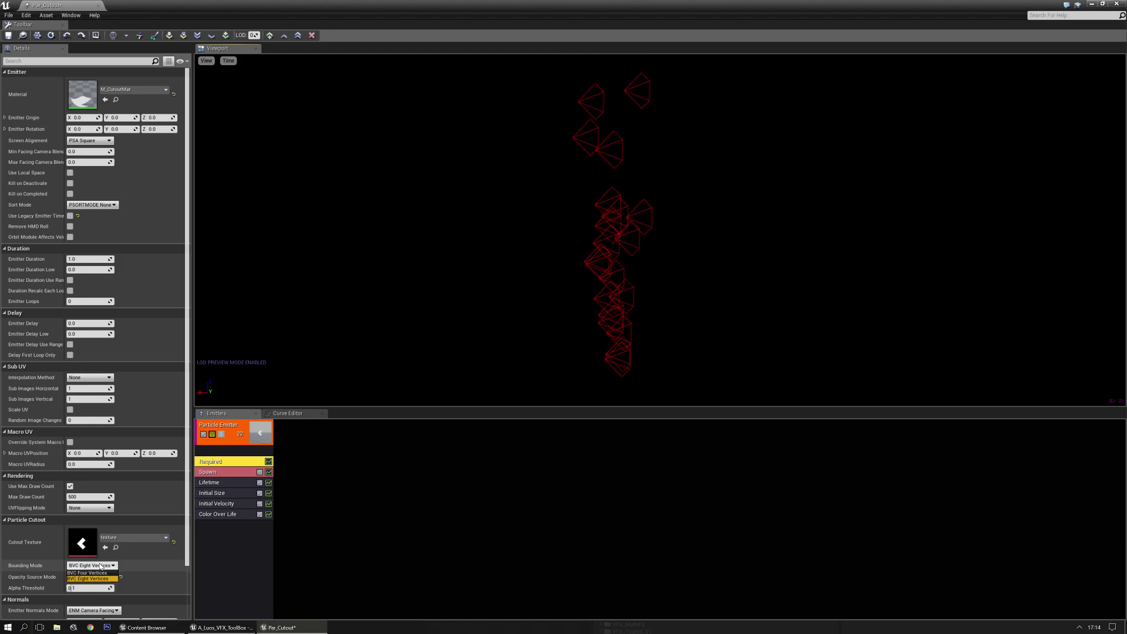
pyautogui.click(91, 572)
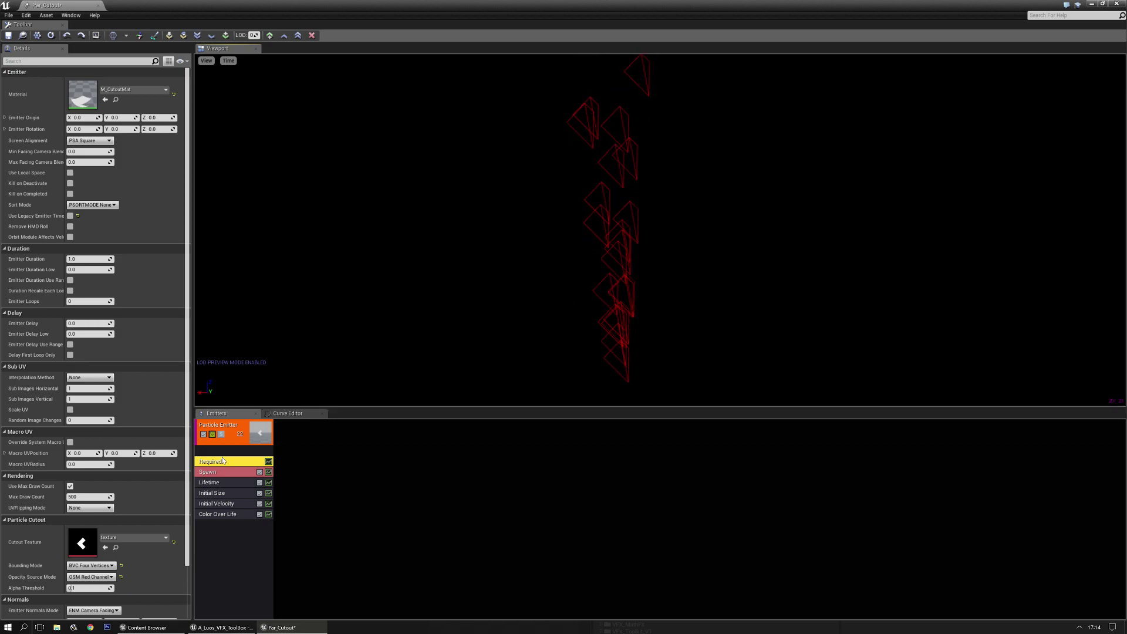
pyautogui.click(93, 565)
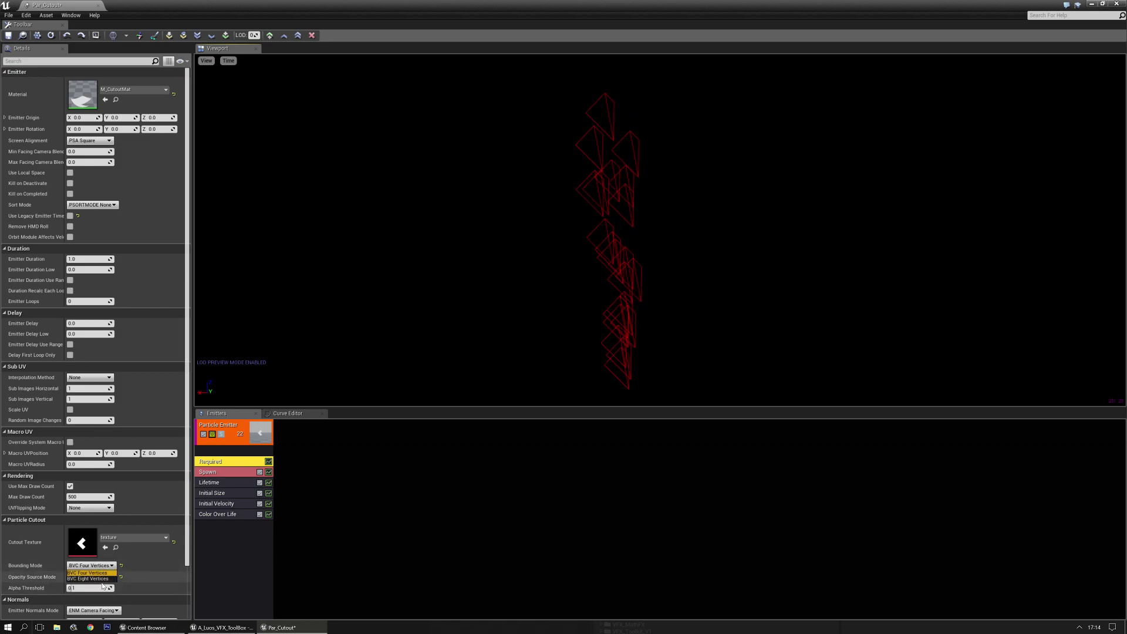
pyautogui.click(94, 578)
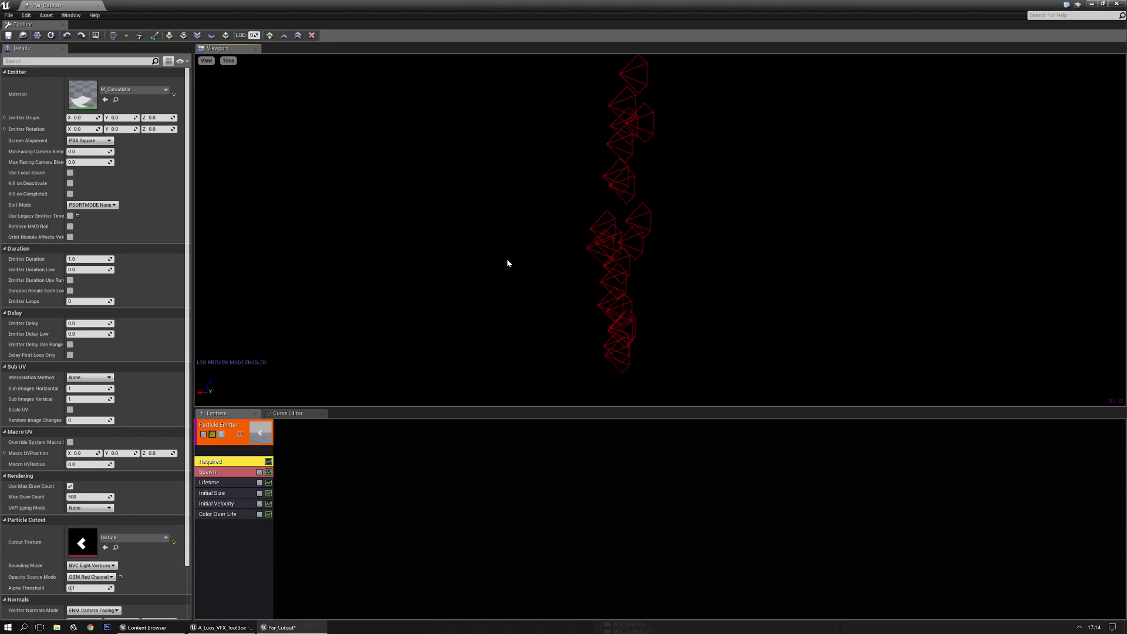